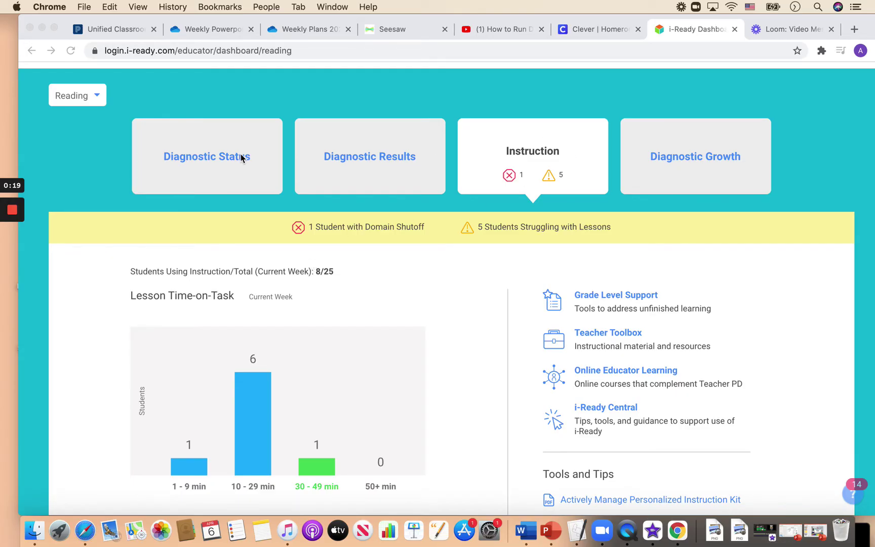
- Show the Reading Diagnostic Status summary: 2 not started, 1 in progress, 22 completed
left_click(182, 158)
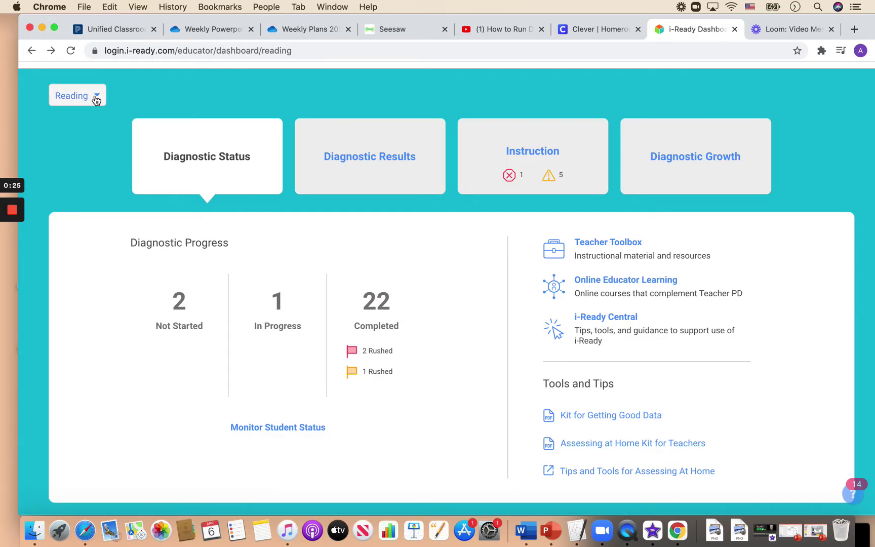
- Review the Math diagnostic status (4 not started, 1 in progress, 20 completed), then go back
left_click(258, 430)
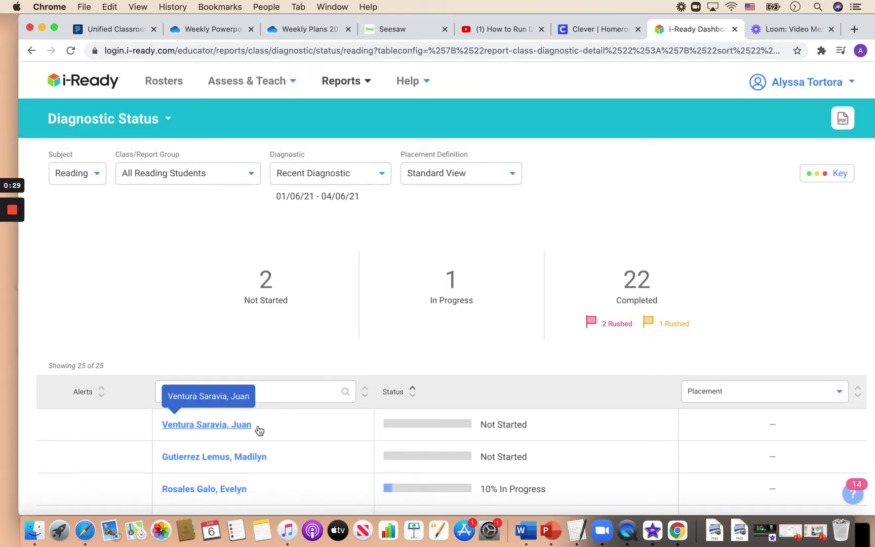
scroll(258, 429, "down", 2)
scroll(307, 444, "down", 3)
scroll(420, 406, "down", 1)
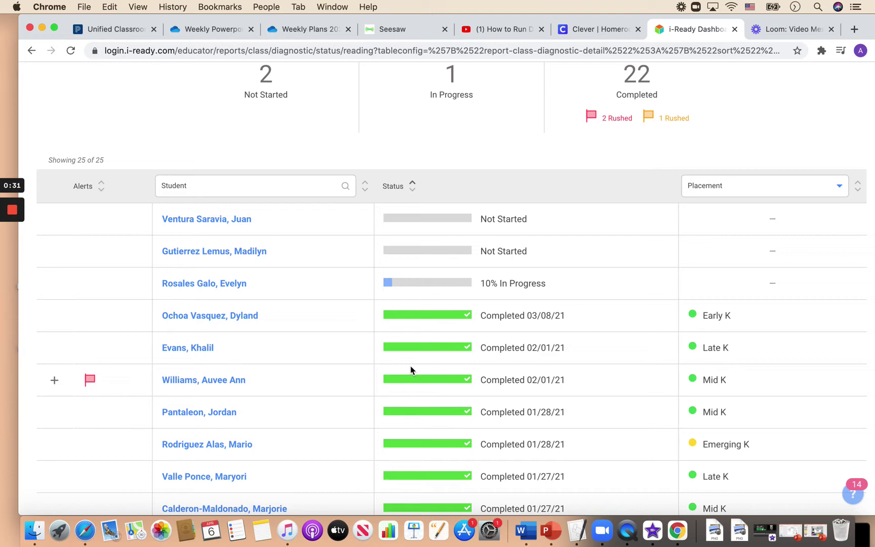
scroll(381, 289, "up", 1)
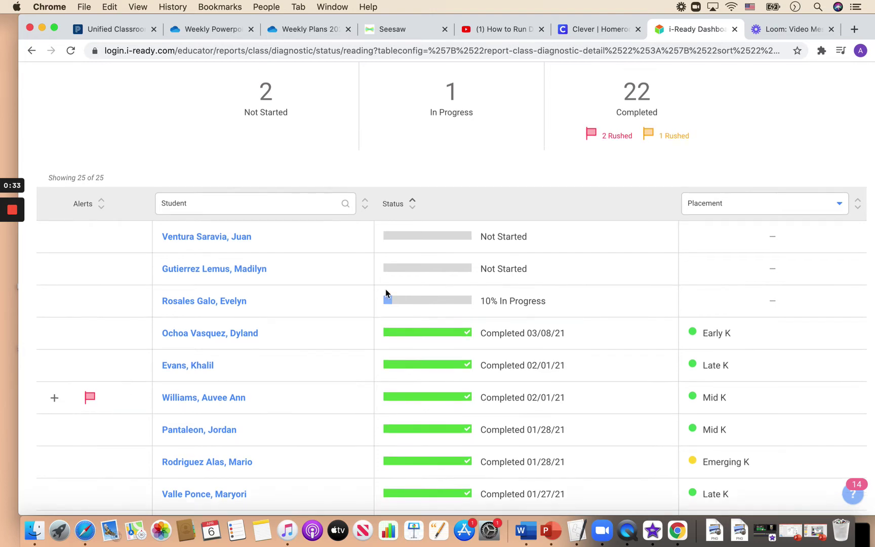
scroll(386, 290, "up", 2)
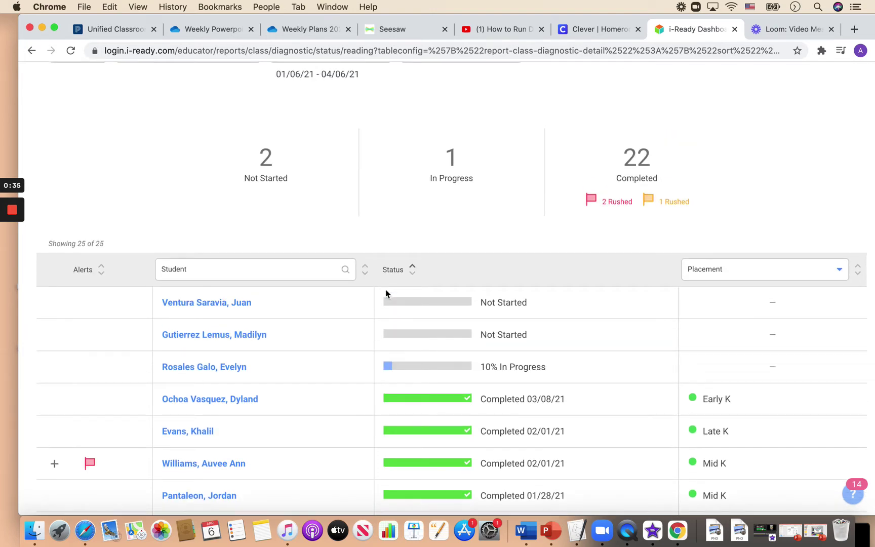
scroll(386, 289, "up", 3)
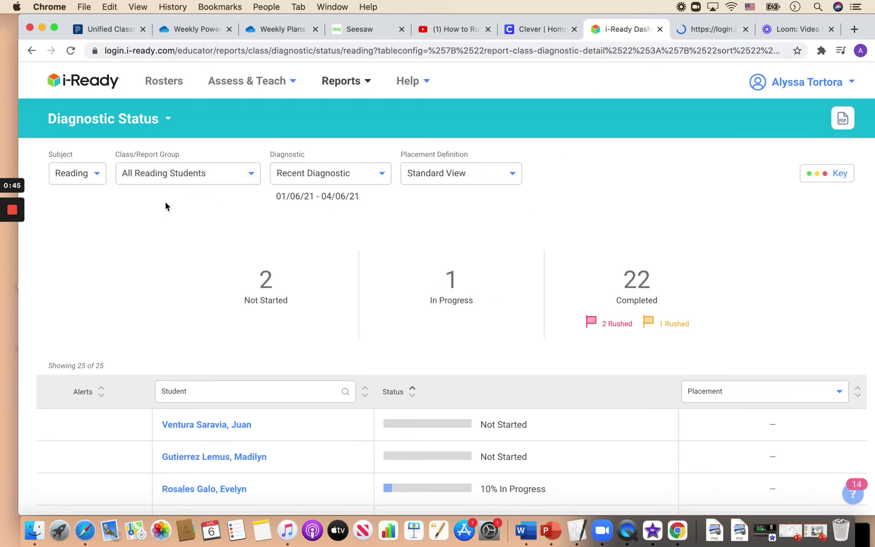
left_click(95, 176)
left_click(65, 222)
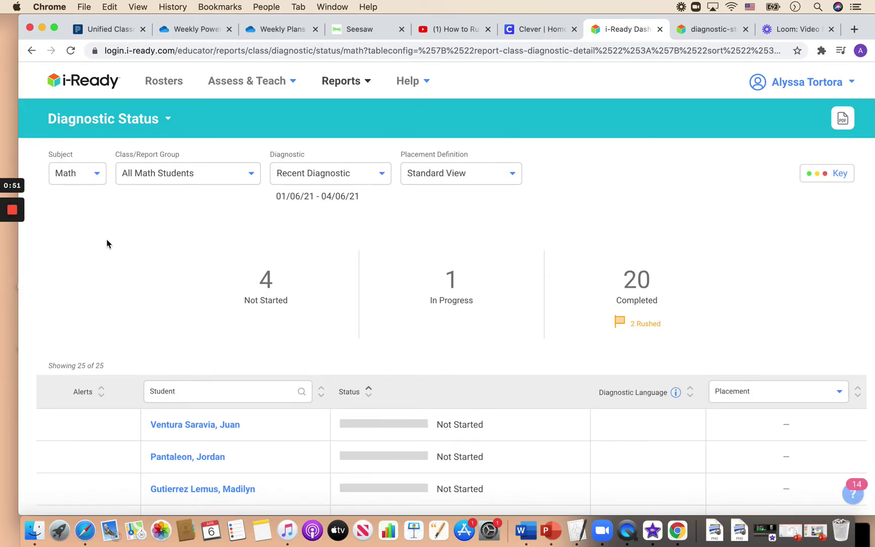
scroll(108, 245, "down", 10)
scroll(130, 280, "up", 5)
scroll(130, 279, "up", 5)
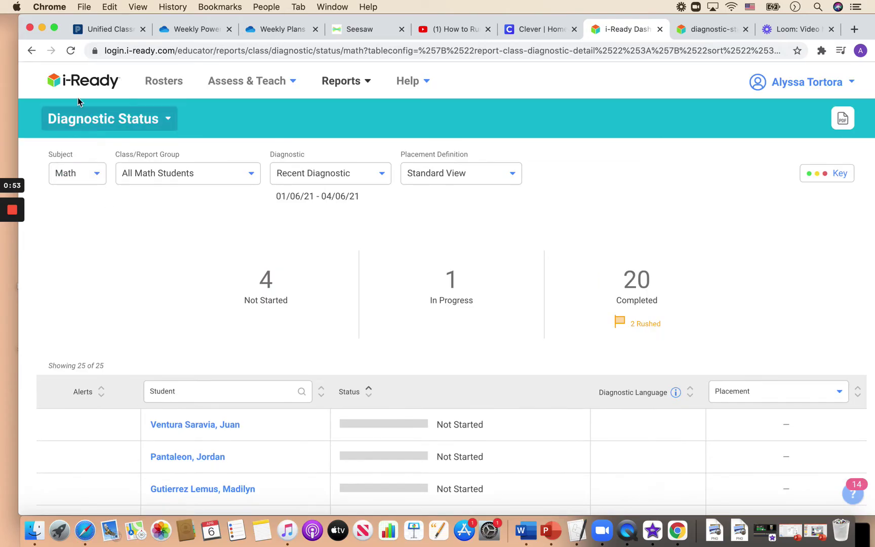
left_click(32, 50)
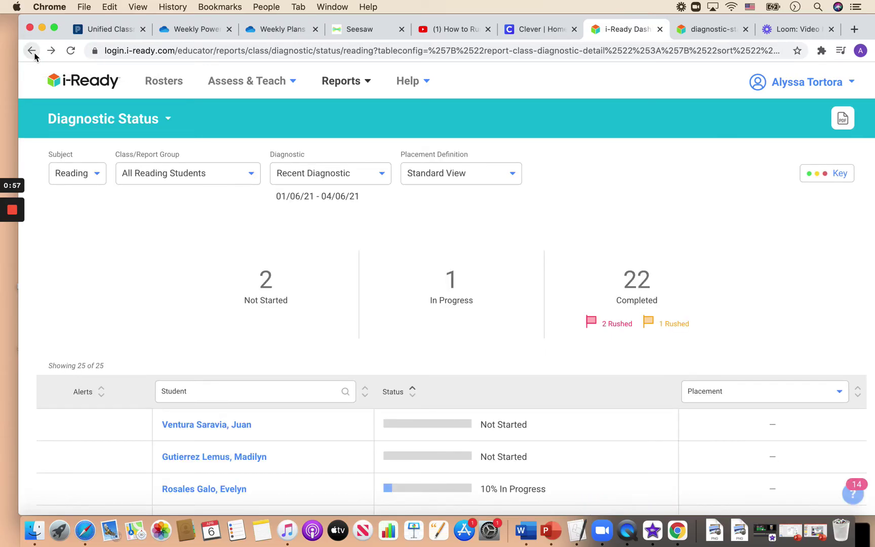
- Return to the Reading dashboard and open the Diagnostic Results domain placements report
left_click(33, 51)
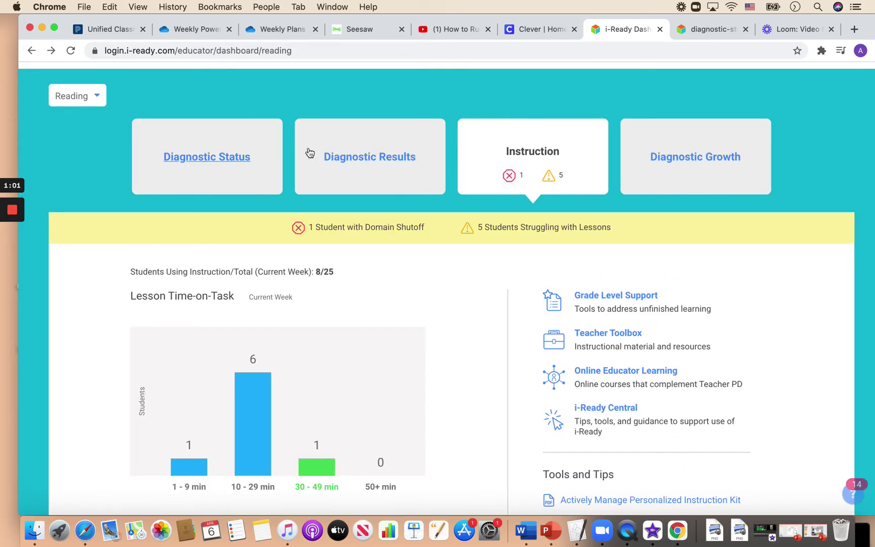
left_click(386, 168)
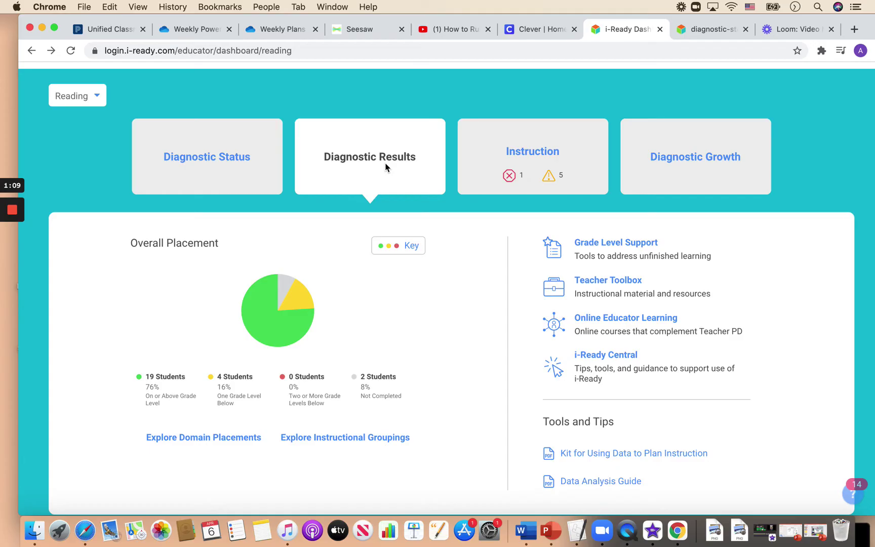
left_click(204, 438)
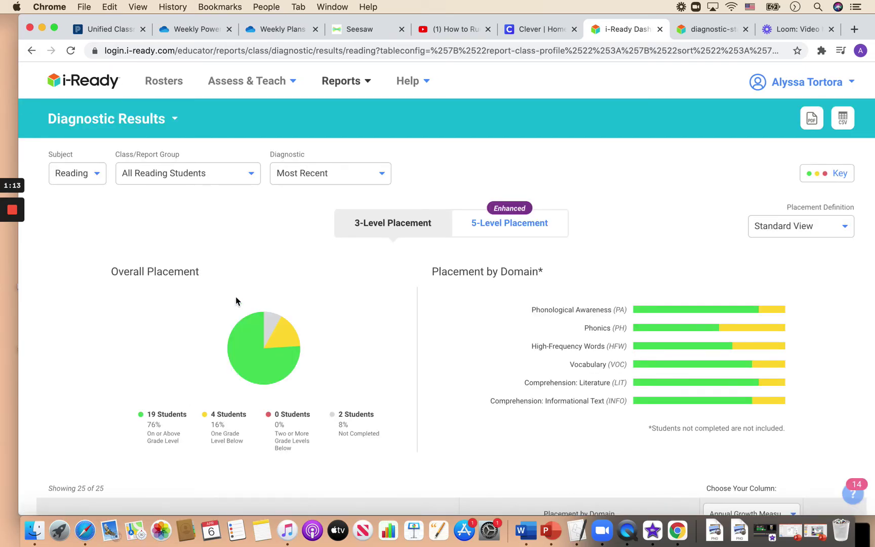
scroll(232, 288, "down", 2)
scroll(209, 386, "down", 5)
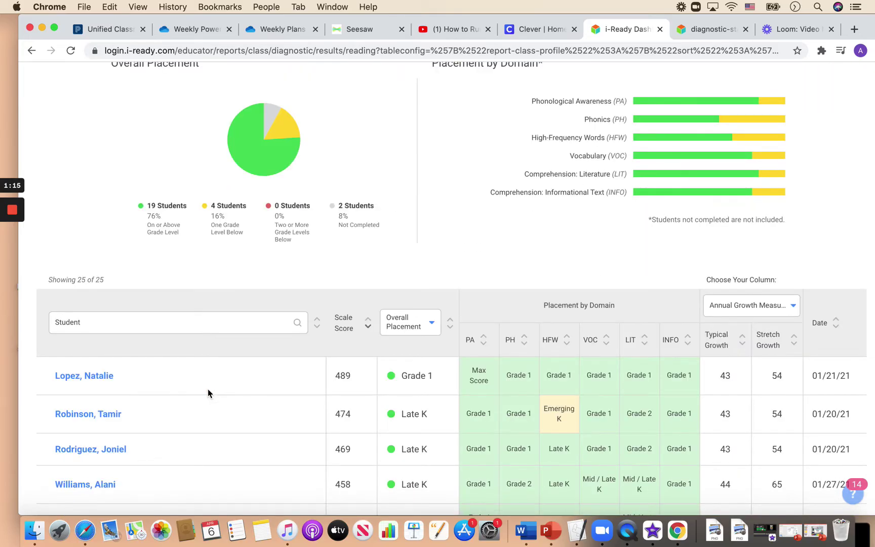
scroll(183, 411, "down", 2)
scroll(571, 431, "down", 2)
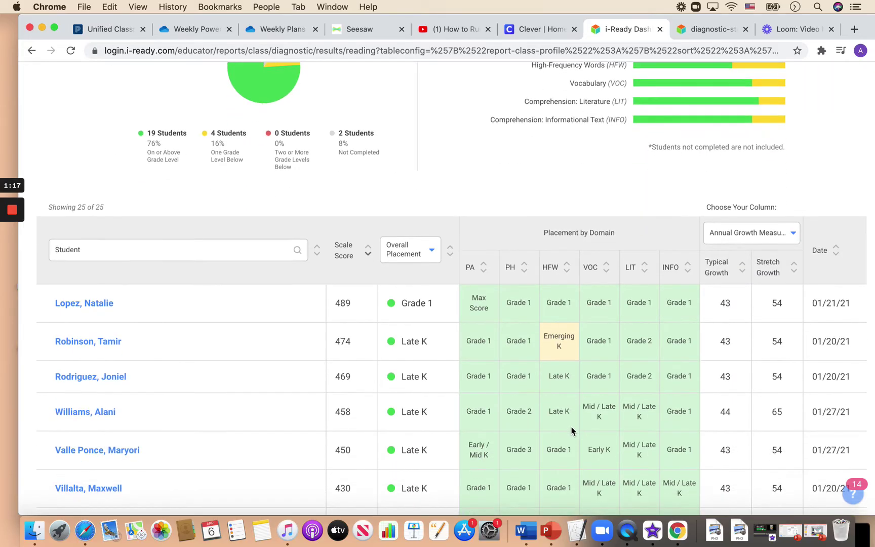
scroll(572, 431, "down", 2)
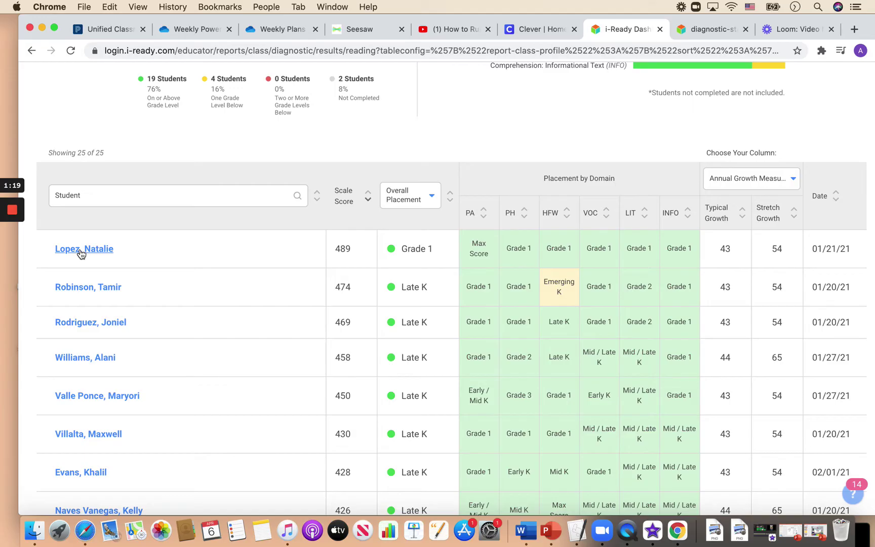
left_click(101, 250)
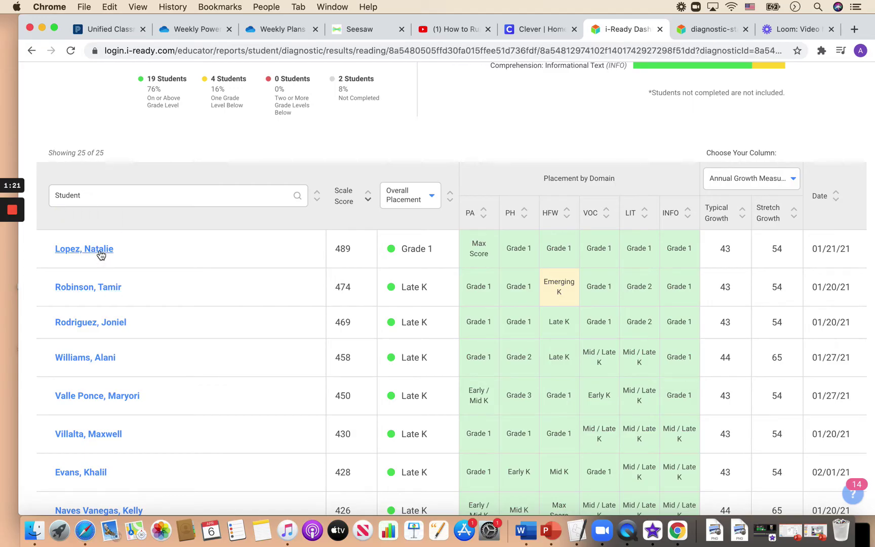
scroll(100, 253, "down", 1)
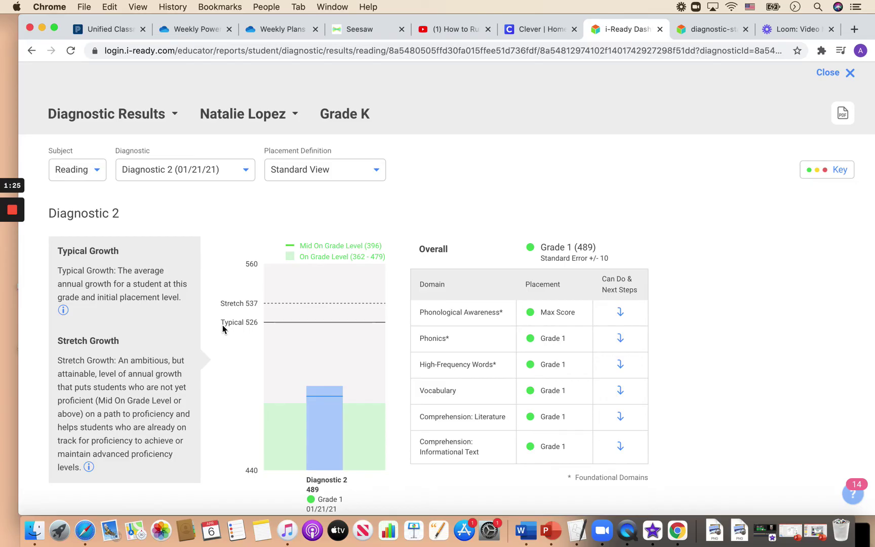
scroll(222, 328, "down", 5)
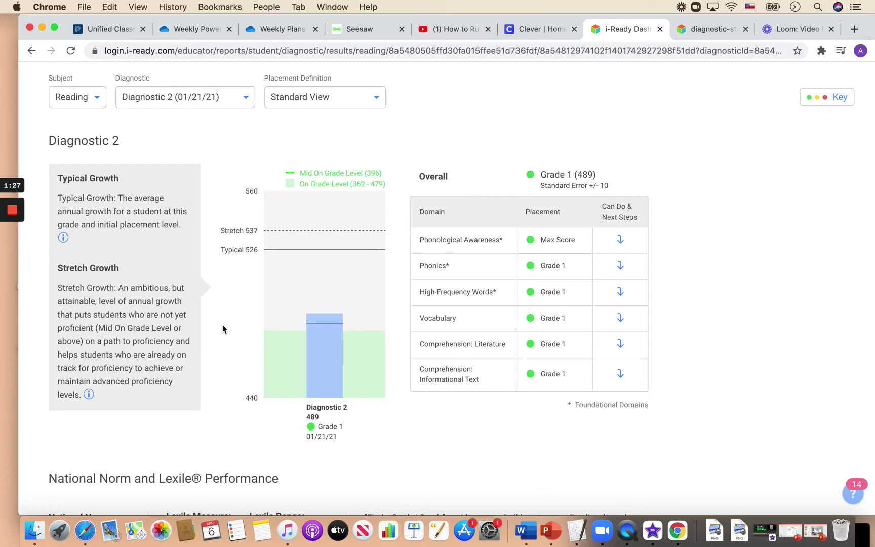
scroll(222, 328, "down", 3)
scroll(222, 328, "down", 5)
scroll(222, 328, "down", 2)
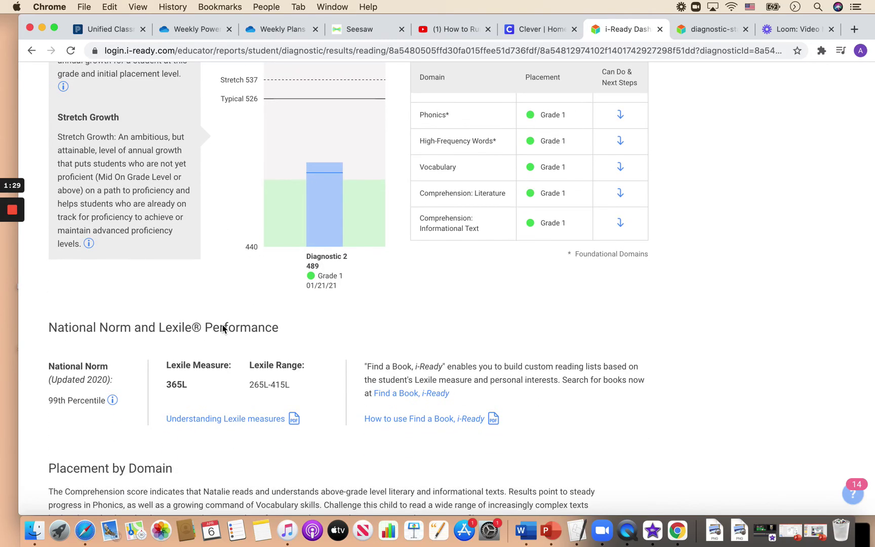
scroll(223, 327, "down", 5)
scroll(223, 326, "down", 9)
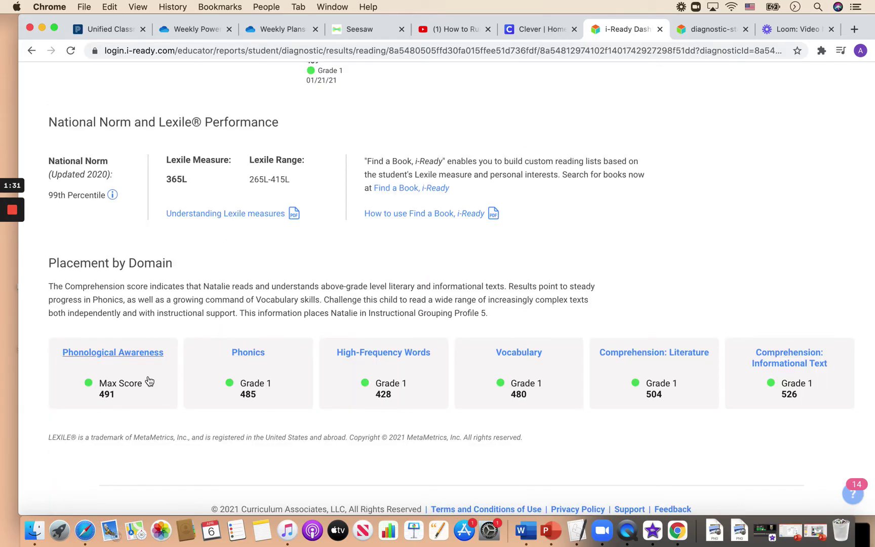
left_click(108, 356)
scroll(116, 383, "down", 1)
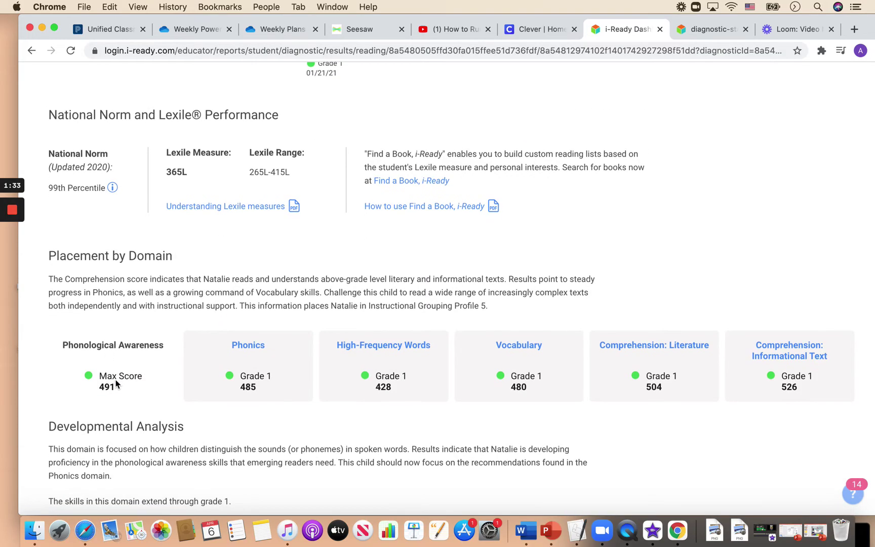
scroll(117, 385, "down", 1)
scroll(114, 387, "down", 1)
scroll(120, 373, "down", 1)
scroll(125, 364, "down", 3)
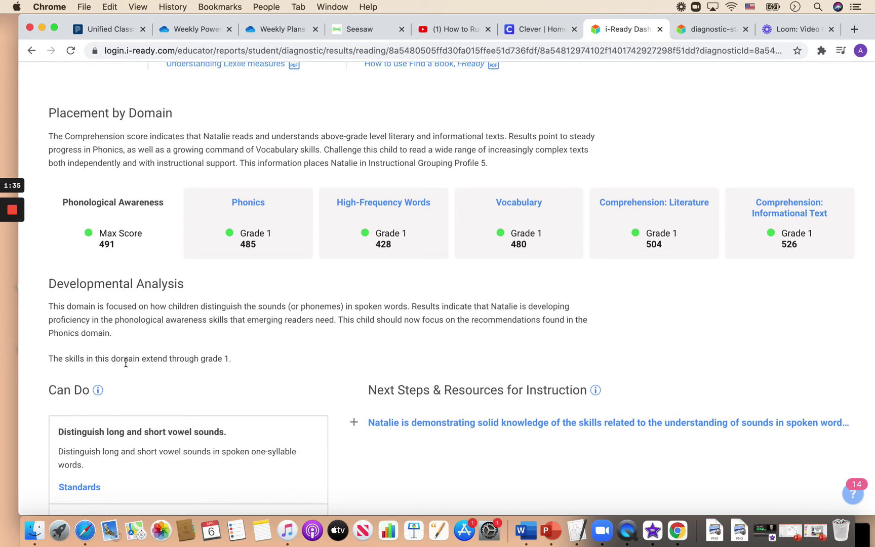
scroll(126, 364, "down", 3)
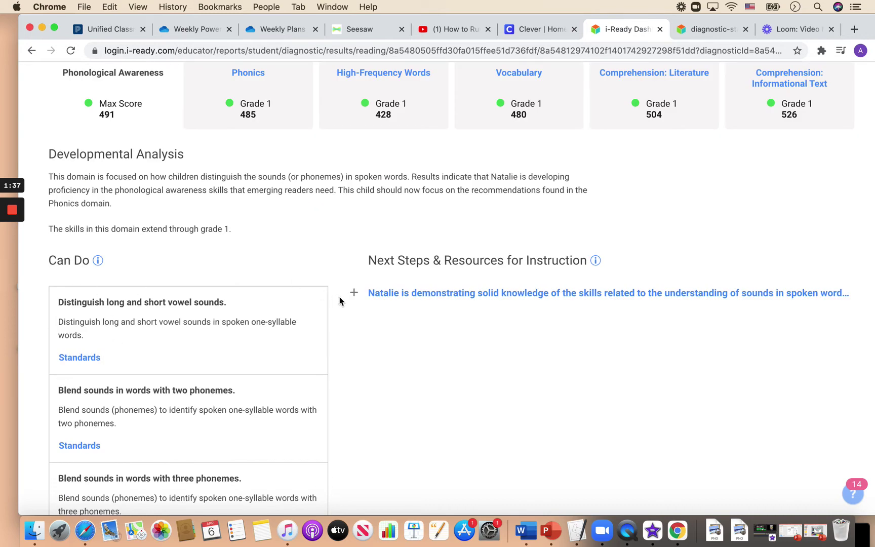
scroll(184, 333, "down", 3)
scroll(183, 332, "down", 2)
scroll(184, 333, "down", 3)
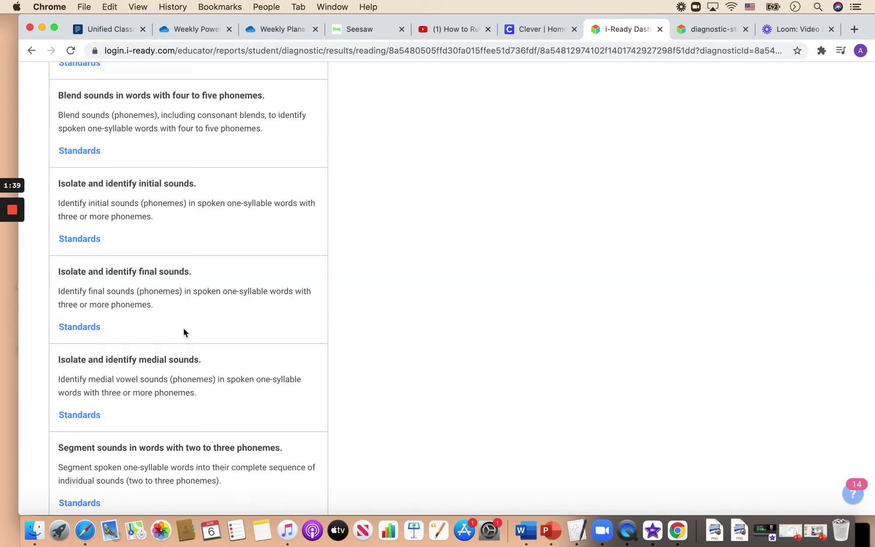
scroll(183, 333, "up", 3)
scroll(158, 274, "up", 10)
scroll(163, 276, "up", 1)
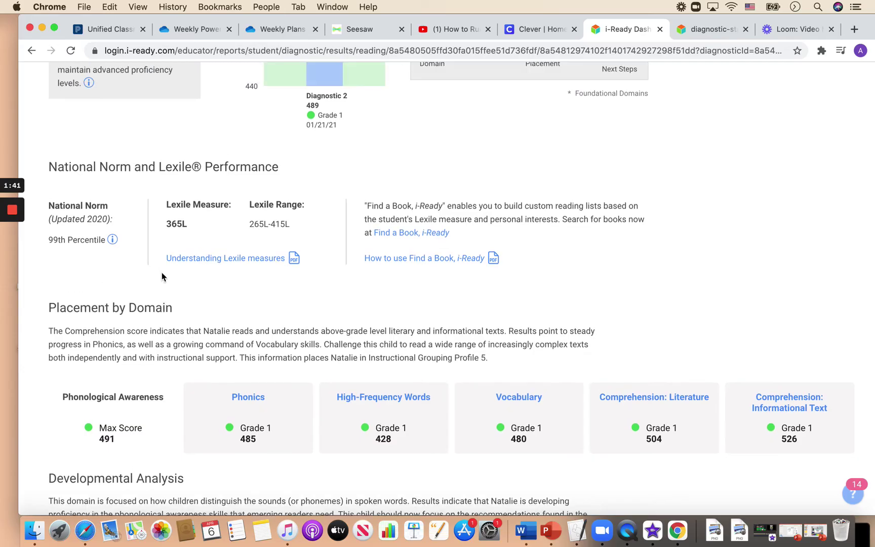
scroll(162, 276, "up", 2)
scroll(161, 271, "up", 8)
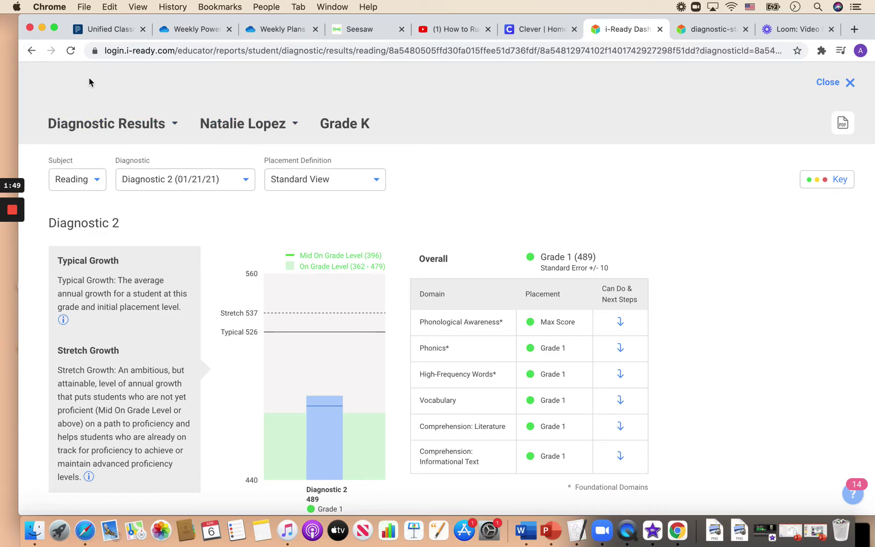
left_click(32, 52)
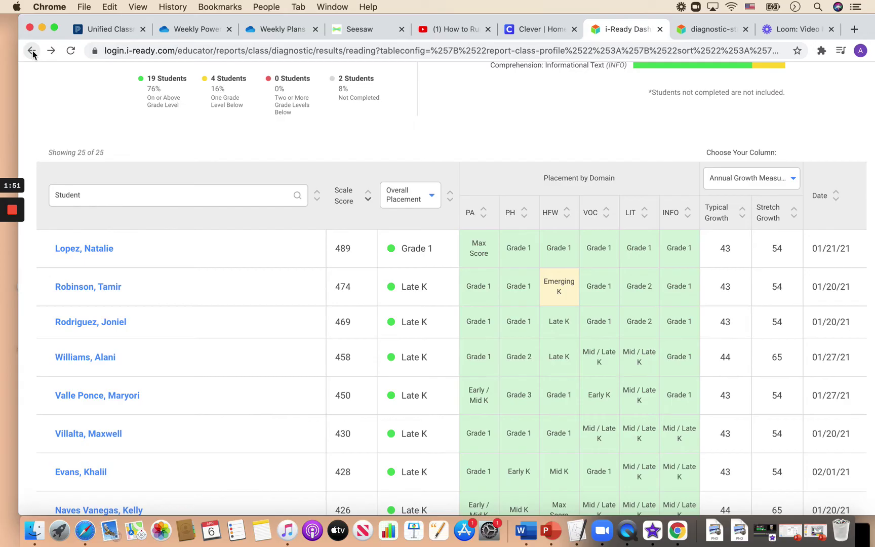
scroll(246, 277, "up", 5)
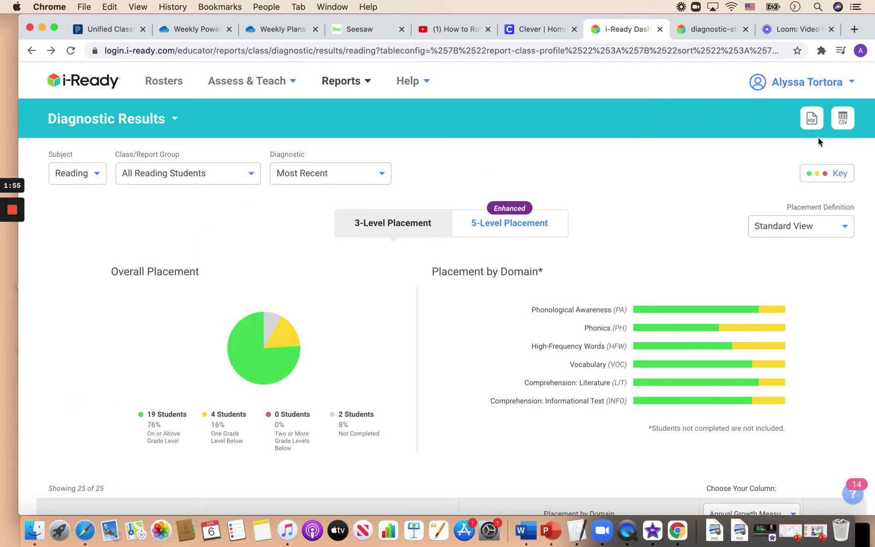
scroll(811, 131, "down", 1)
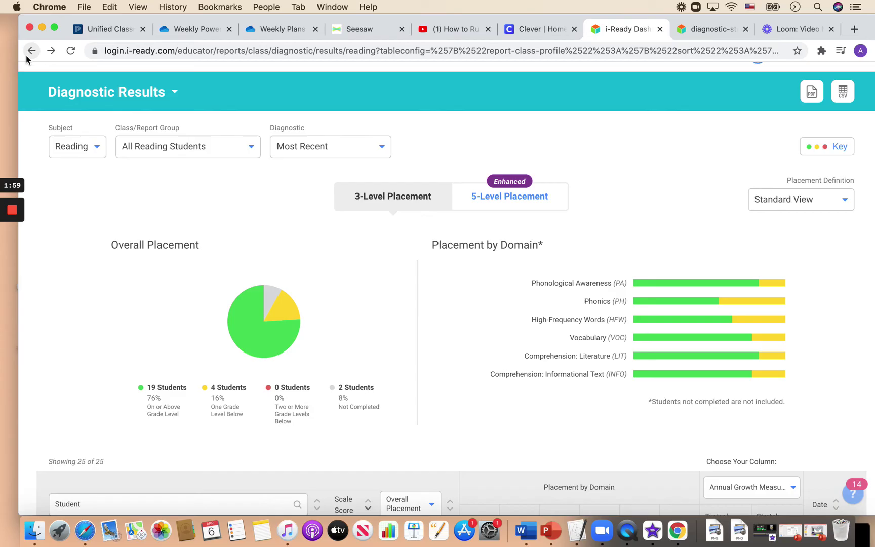
left_click(371, 154)
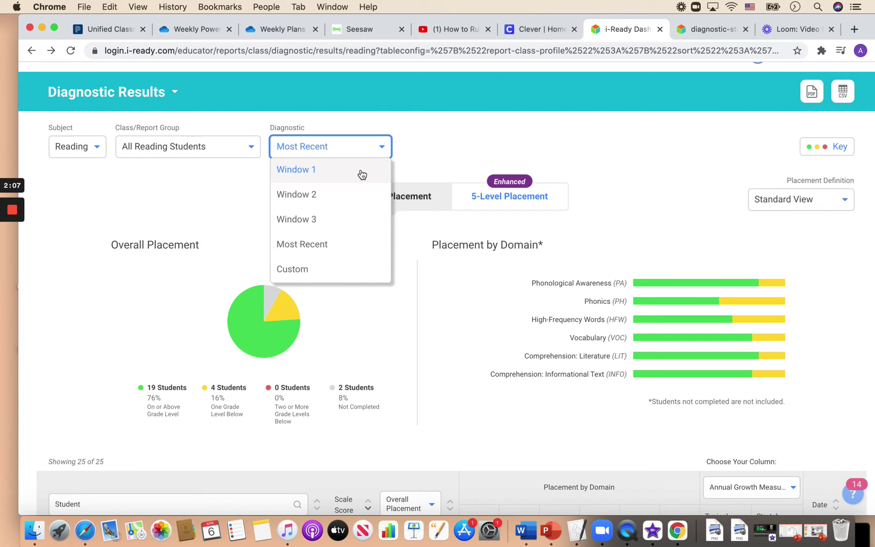
left_click(361, 171)
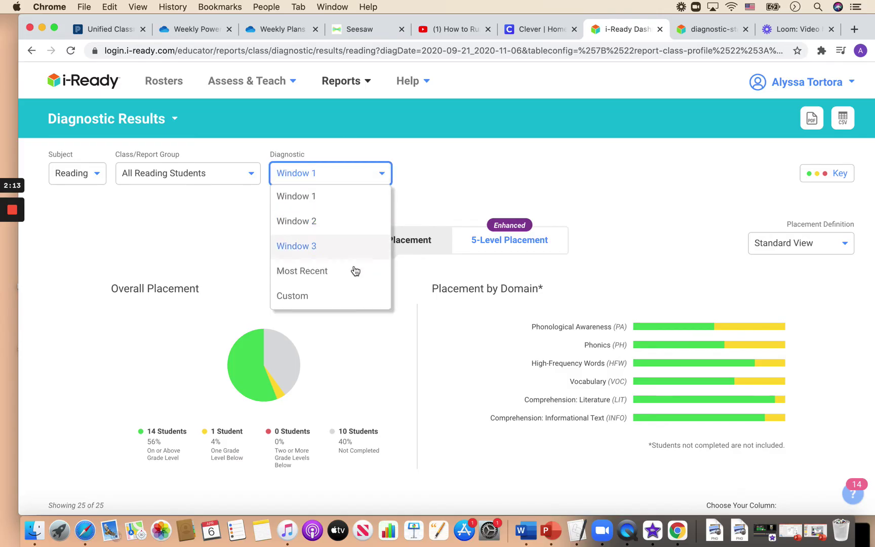
left_click(354, 272)
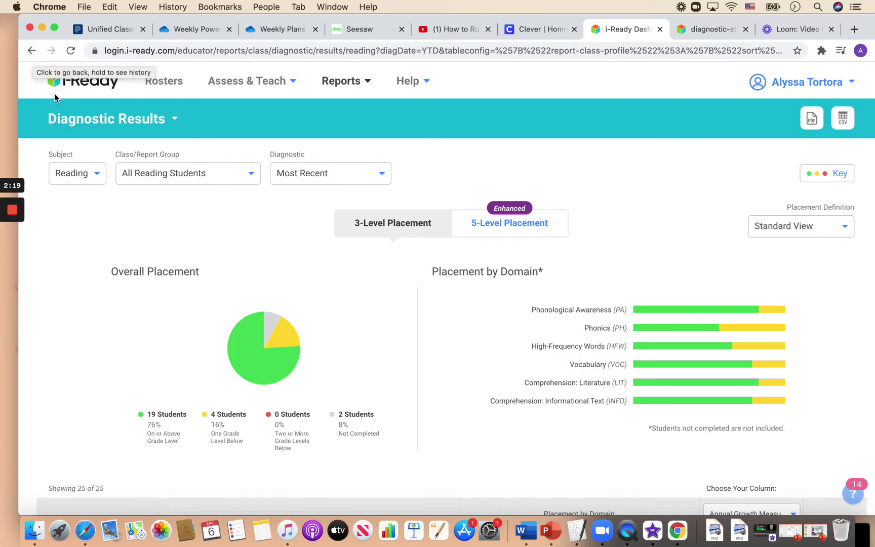
- Return to the reading dashboard and show the Diagnostic Results overall placement pie chart
left_click(93, 85)
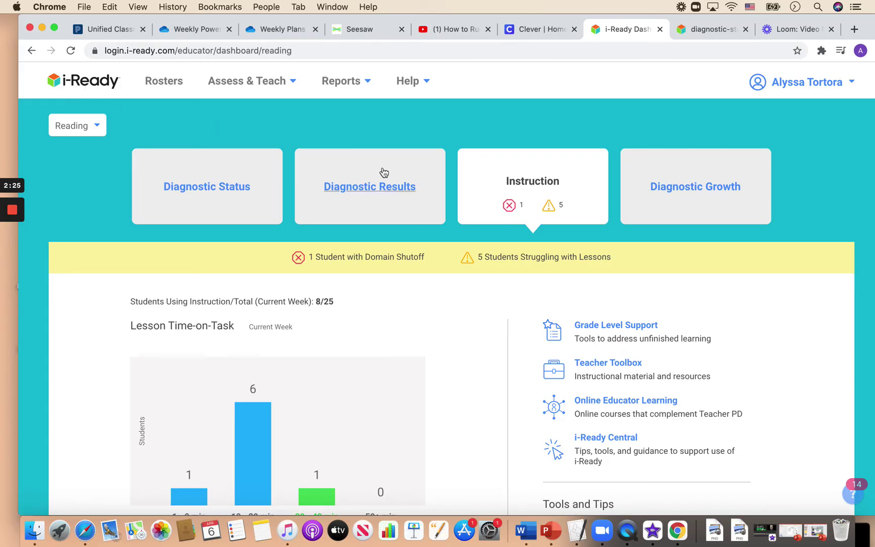
left_click(387, 189)
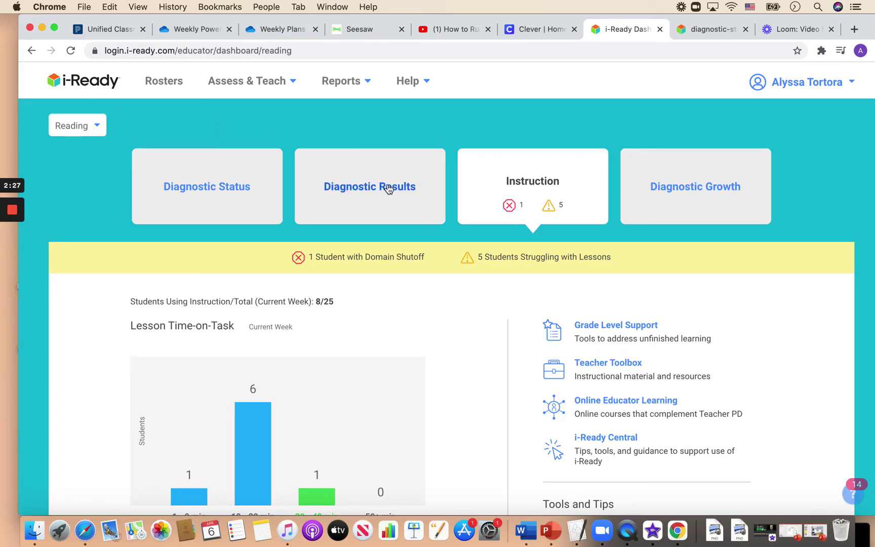
scroll(304, 439, "down", 1)
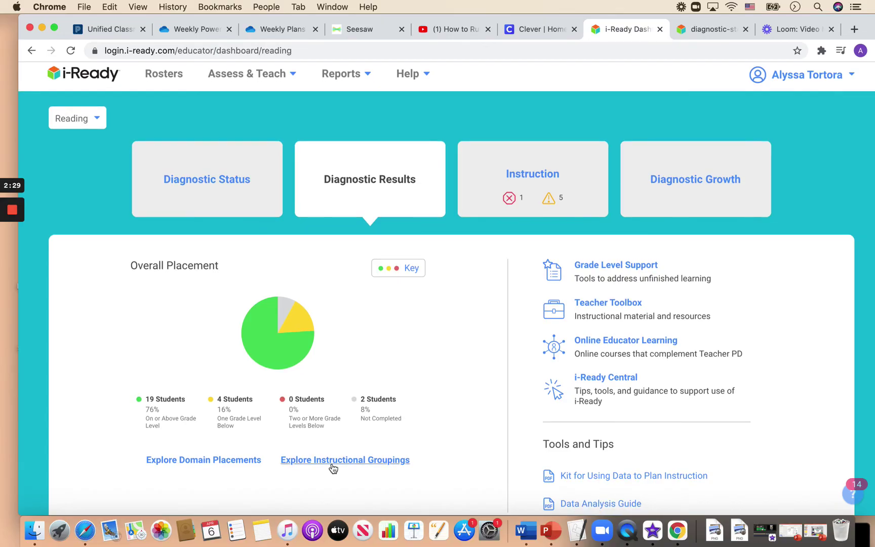
- Show kindergarten Math groupings: Grouping 2 (12 students), Grouping 4 (2), Grouping 5 (8)
left_click(334, 462)
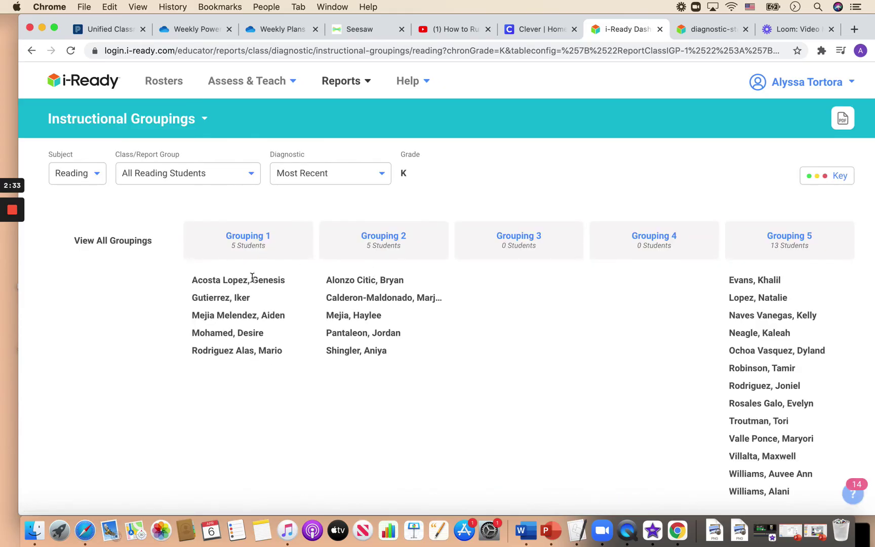
scroll(282, 263, "down", 2)
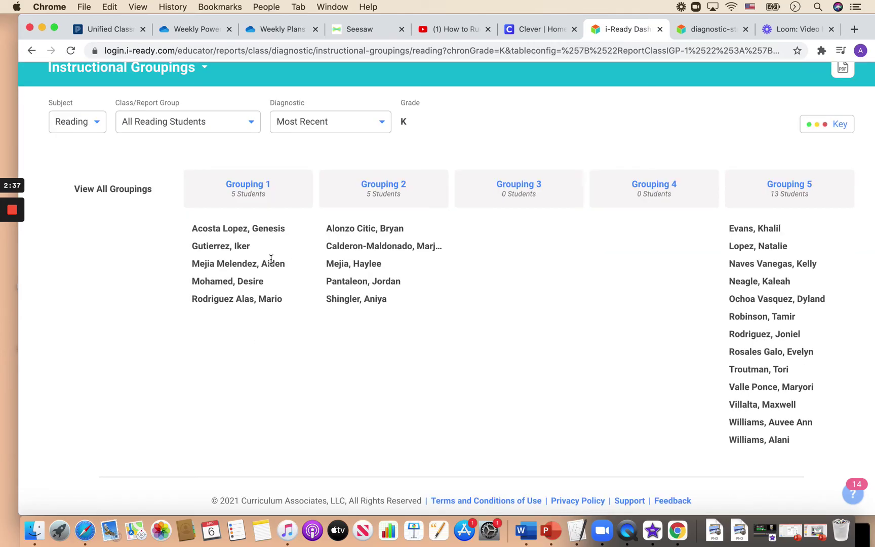
left_click(96, 128)
left_click(84, 169)
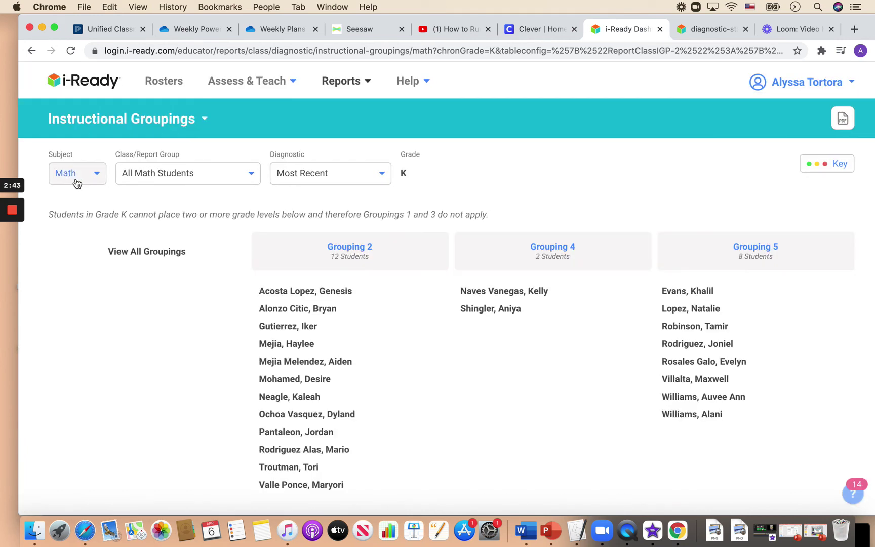
left_click(74, 181)
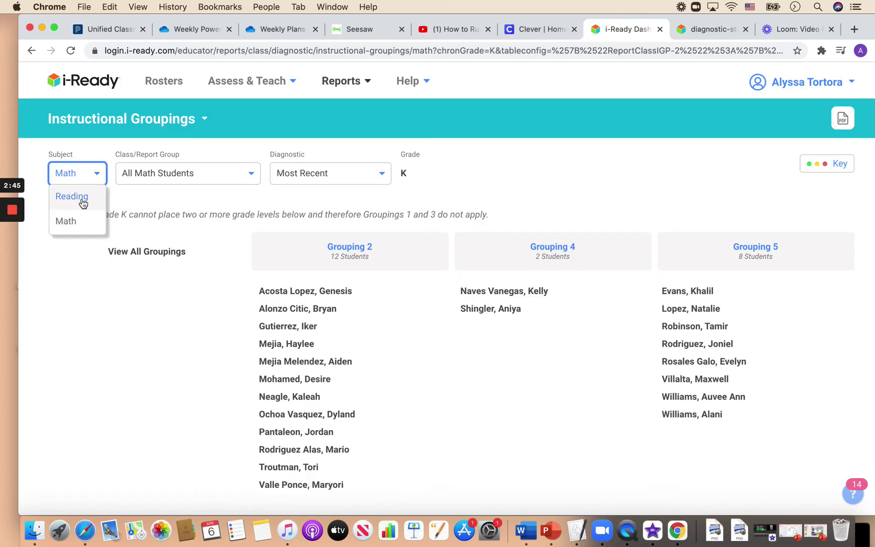
left_click(130, 319)
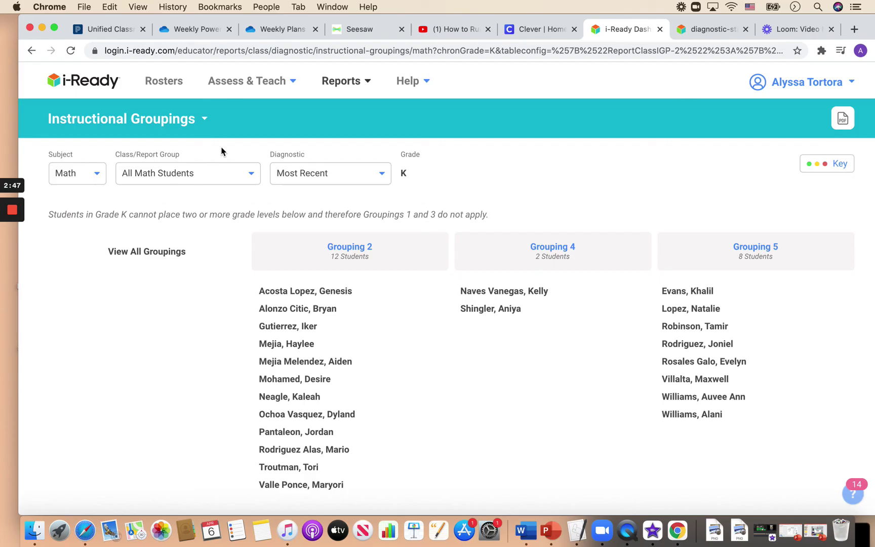